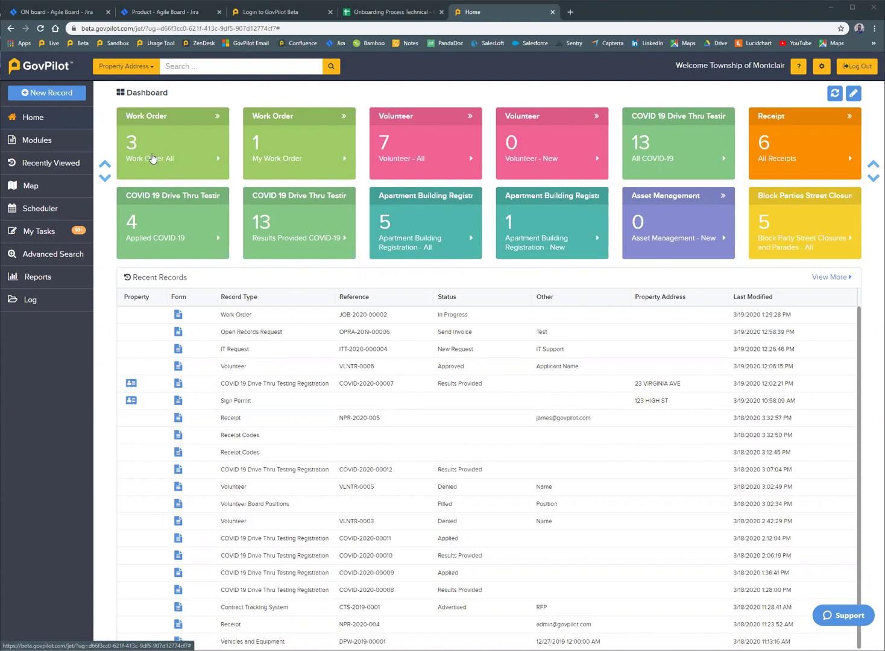
- Open the Work Order All view from the Dashboard, listing records 3, 2 and 1
click(152, 158)
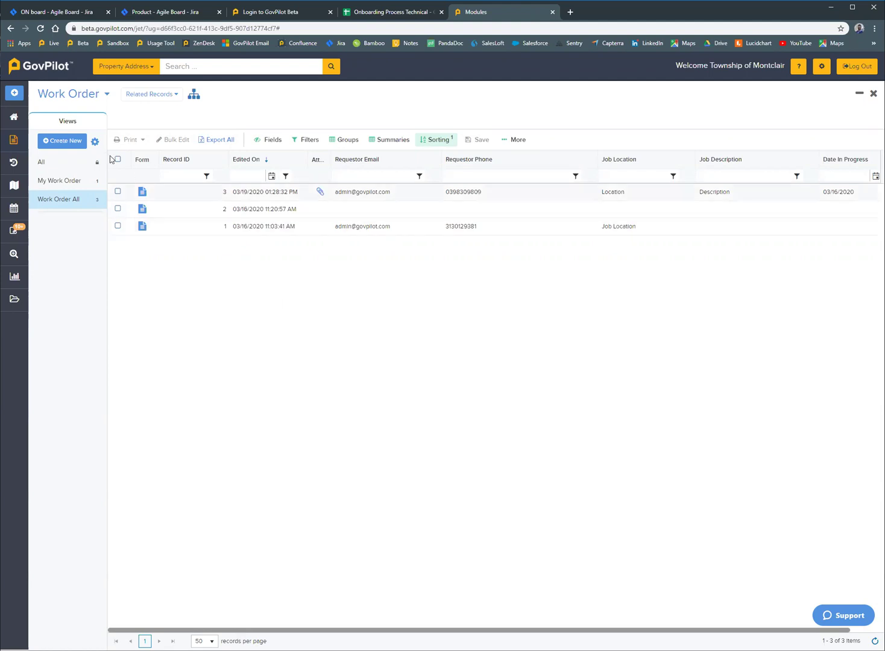
- Create a new work order with status In Progress and job type Park/Field Maintenance
click(75, 144)
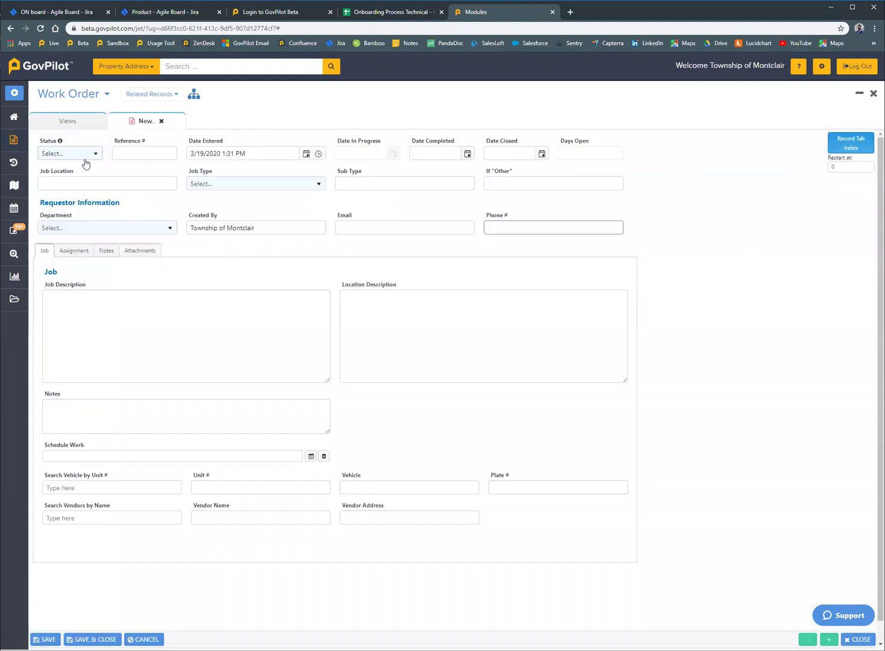
click(85, 157)
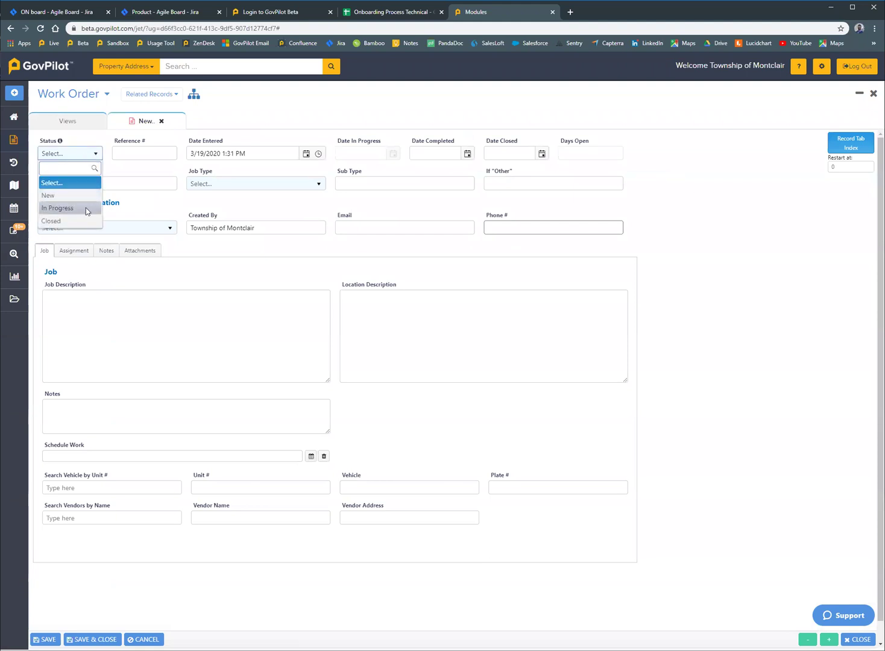
click(85, 207)
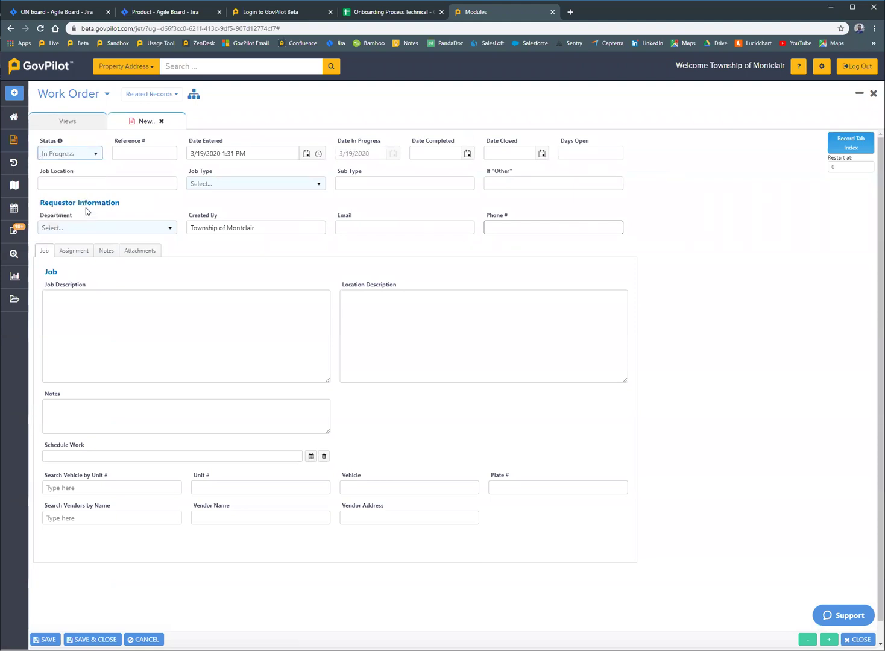
click(214, 185)
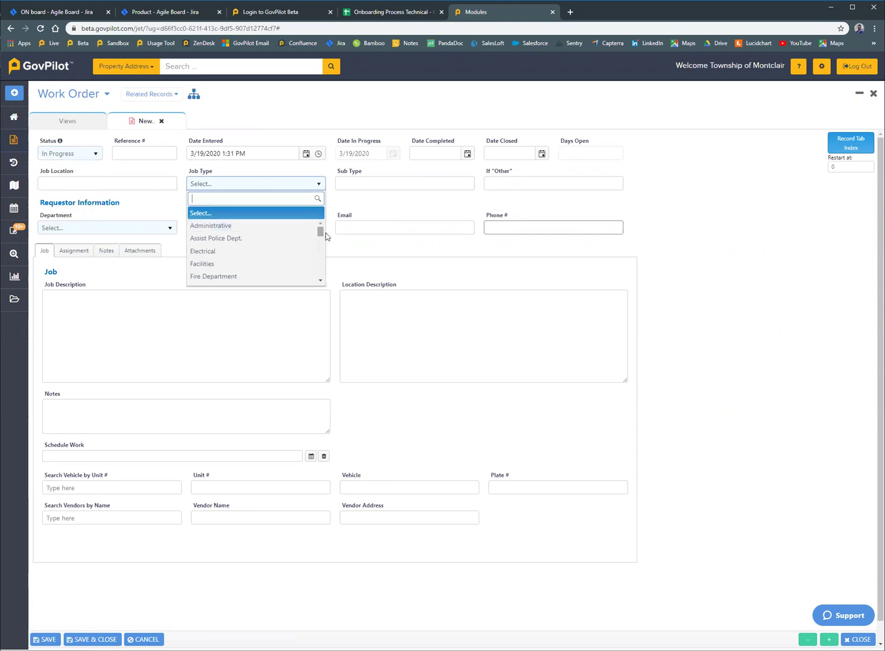
drag(320, 231, 320, 247)
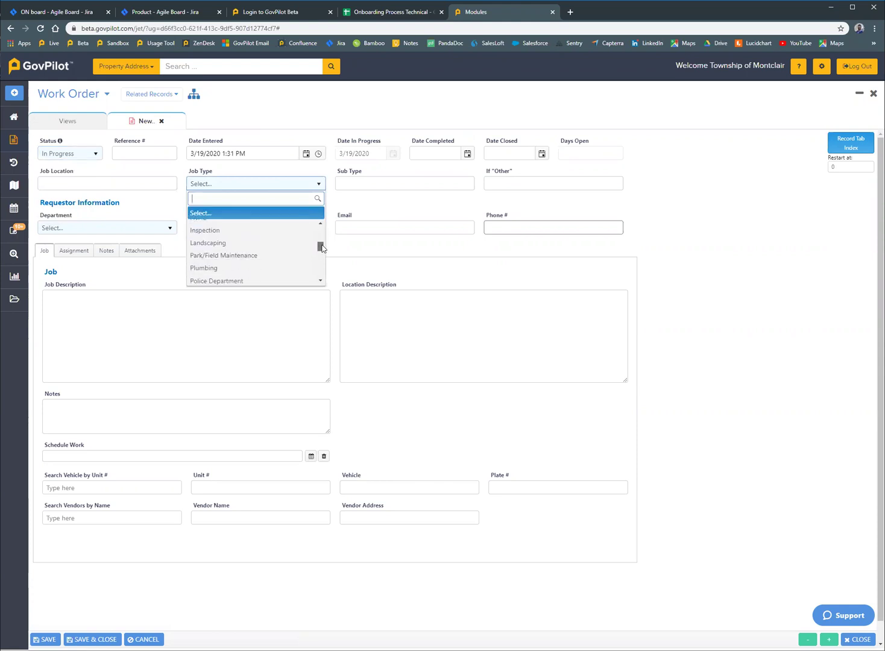
click(273, 256)
- Set the sub type to Install Safety Nets and the department to DPW
click(356, 185)
scroll(391, 246, down, 3)
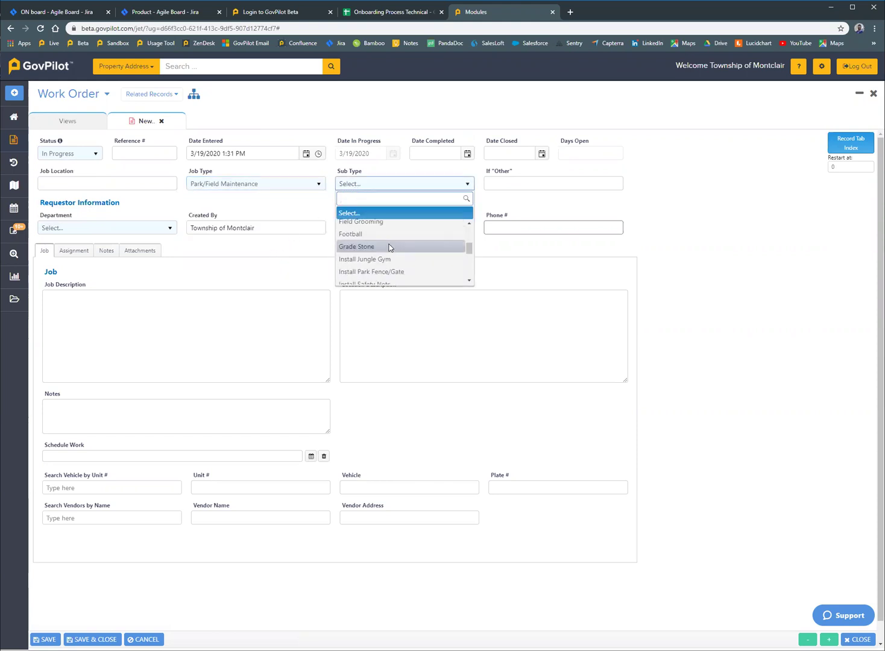
scroll(394, 247, down, 2)
scroll(398, 247, up, 1)
click(398, 237)
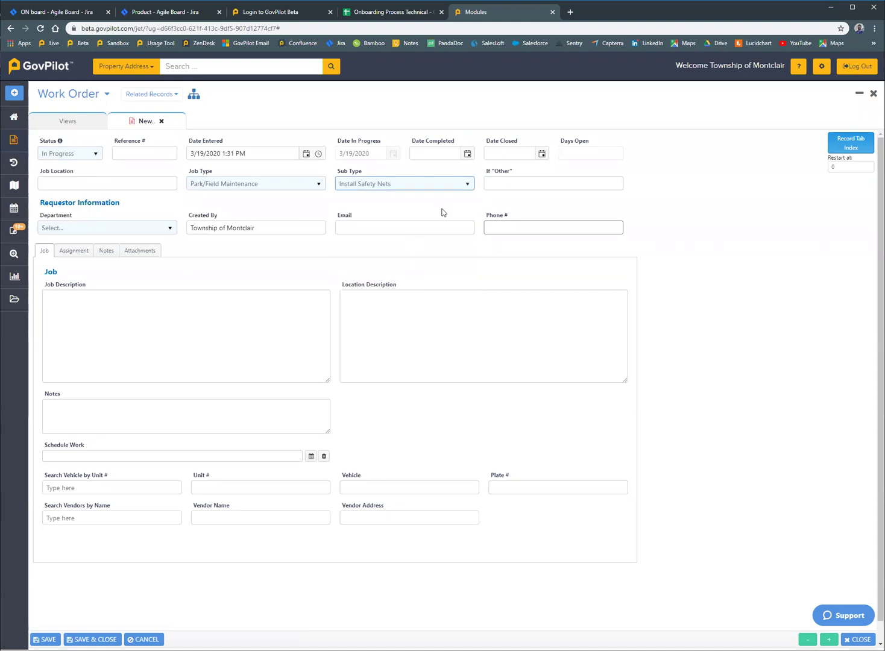
click(150, 227)
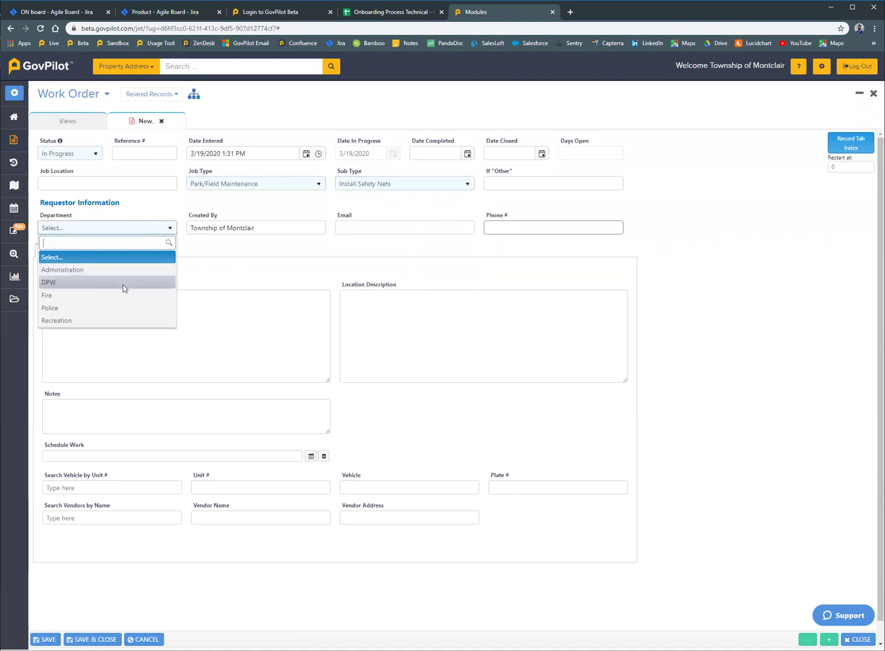
click(124, 283)
click(115, 295)
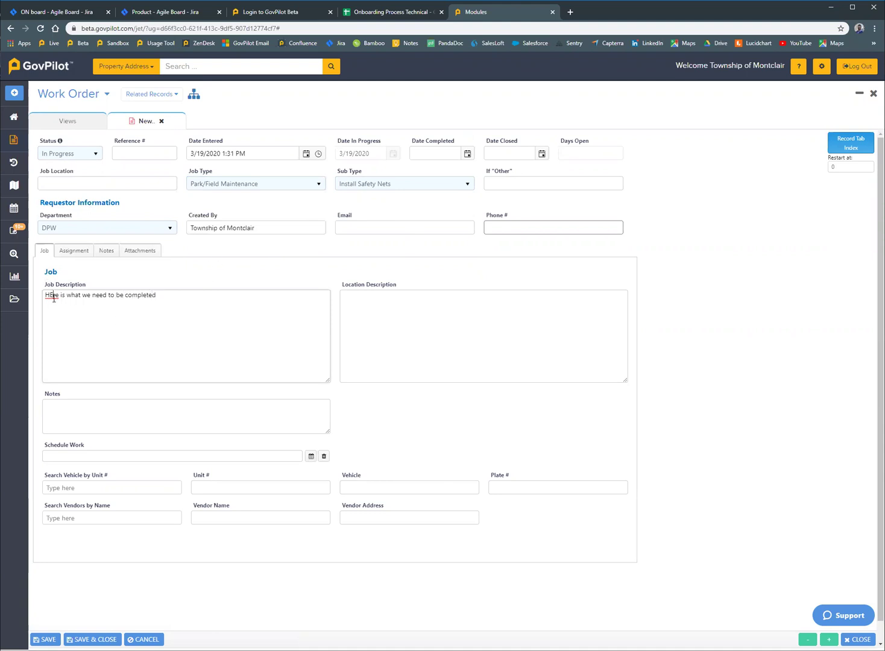
- Fix the capitalised letter in the job description and enter unit number 1234
key(BackSpace)
text(e)
click(254, 487)
text(1234)
- Enter vehicle 'chevy blazer' and plate number 2324abc
click(388, 488)
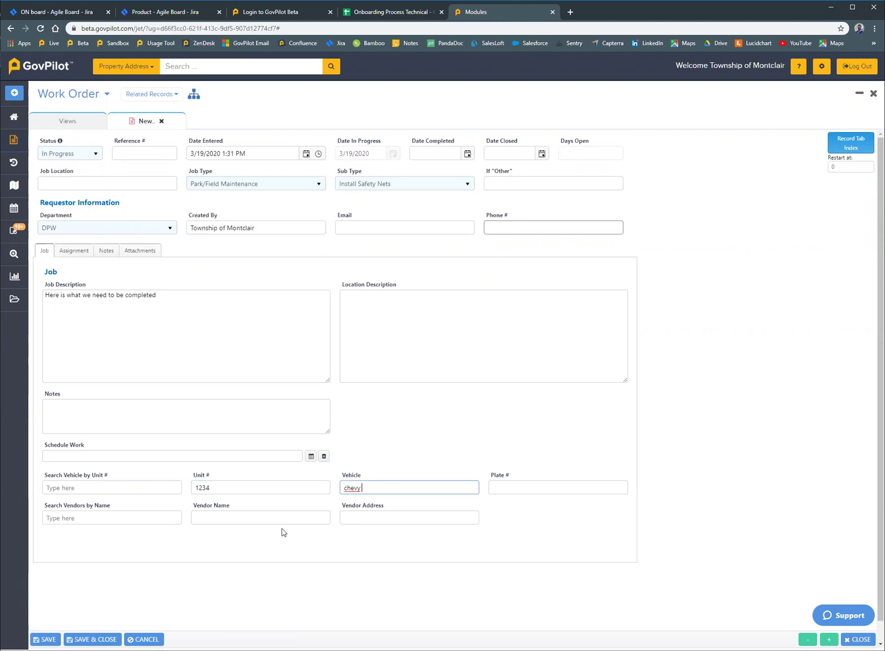
text(chevy blazer)
key(Tab)
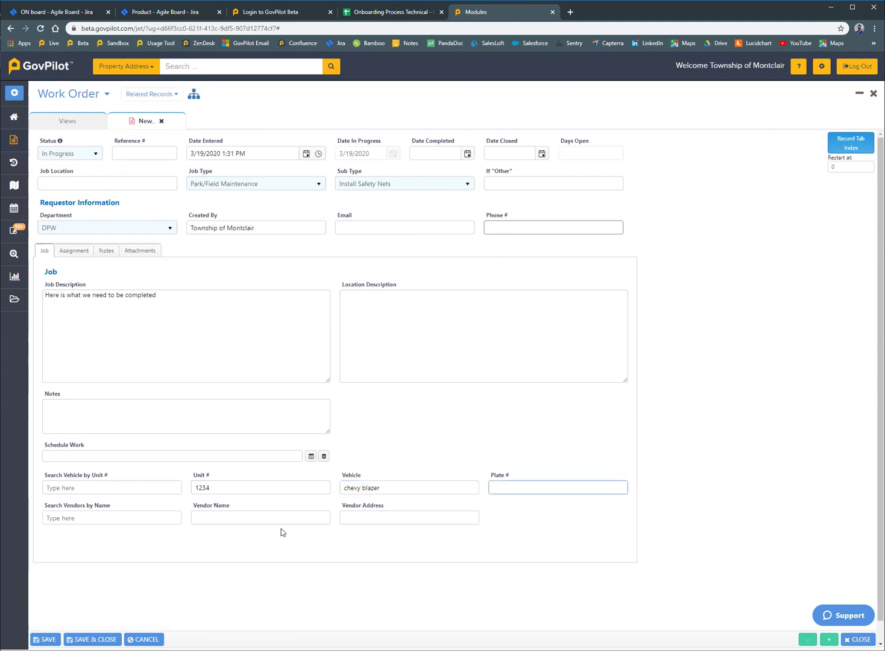
text(2324abc)
key(ctrl+a)
- Schedule an appointment for Township of Montclair on Friday, March 20, 8:00 AM–12:00 PM
click(311, 456)
click(358, 272)
click(362, 274)
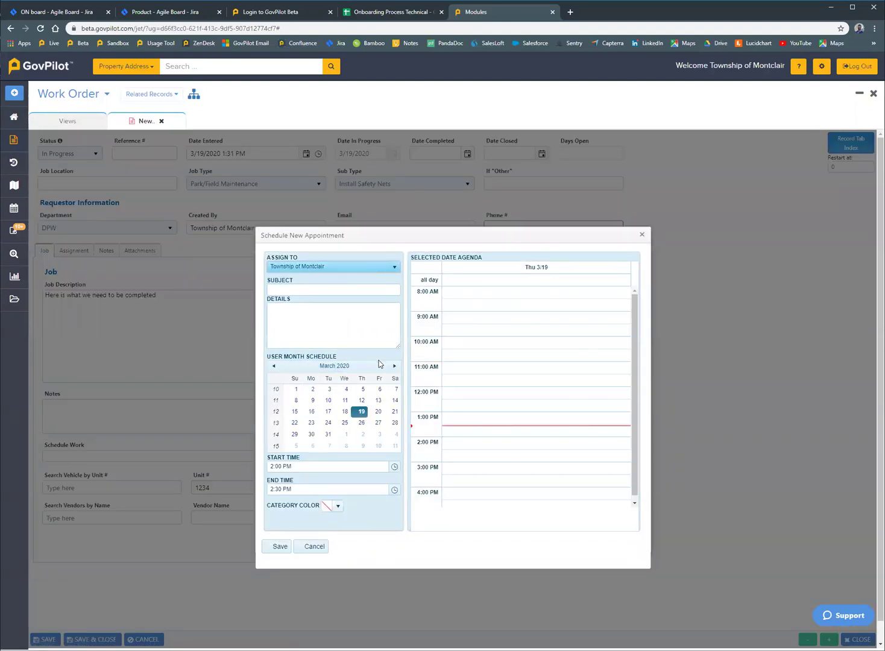
click(378, 410)
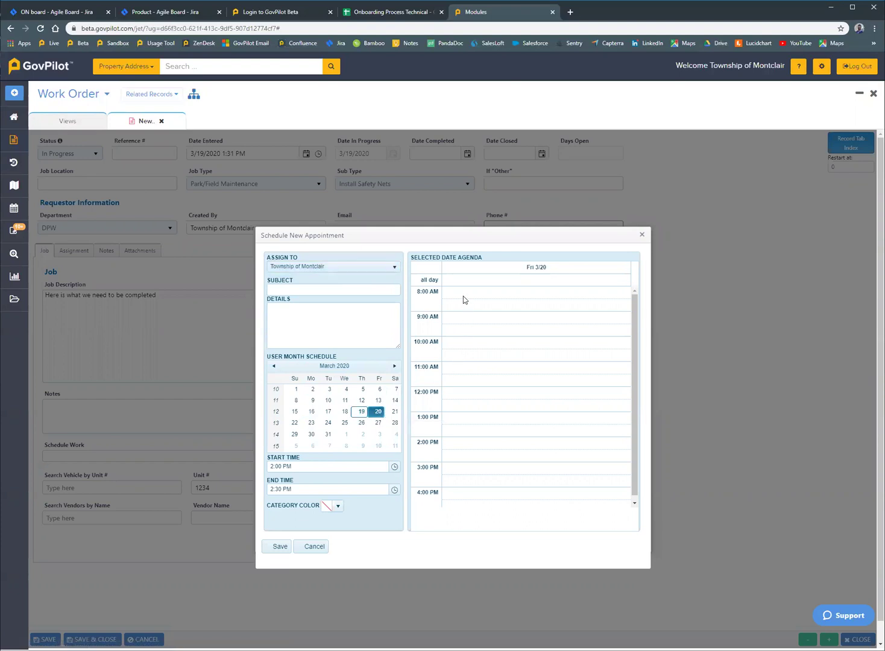
drag(462, 296, 458, 384)
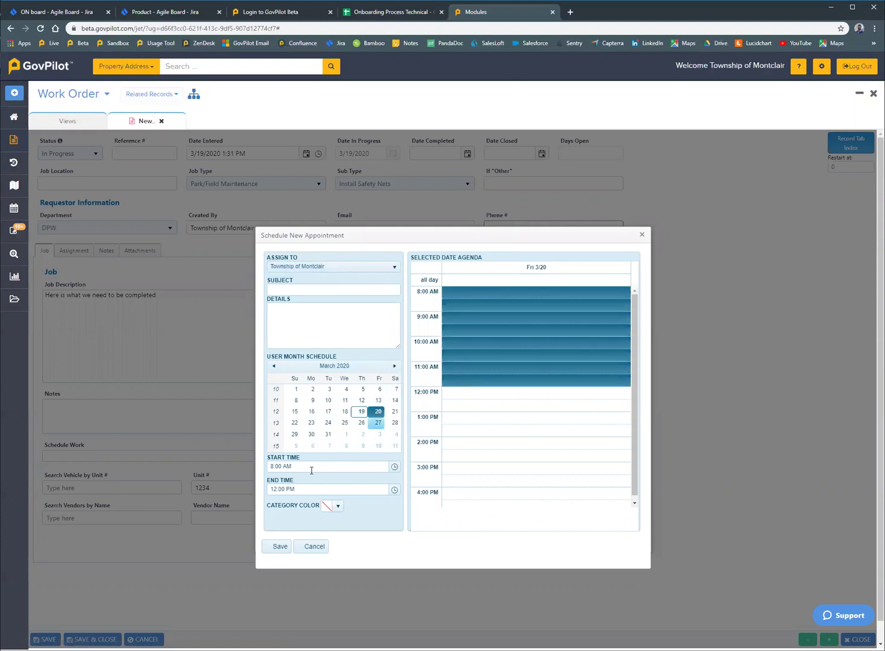
- Give the appointment subject 'test' and a green category, then save it to the work order
click(314, 288)
text(test)
click(338, 506)
click(373, 517)
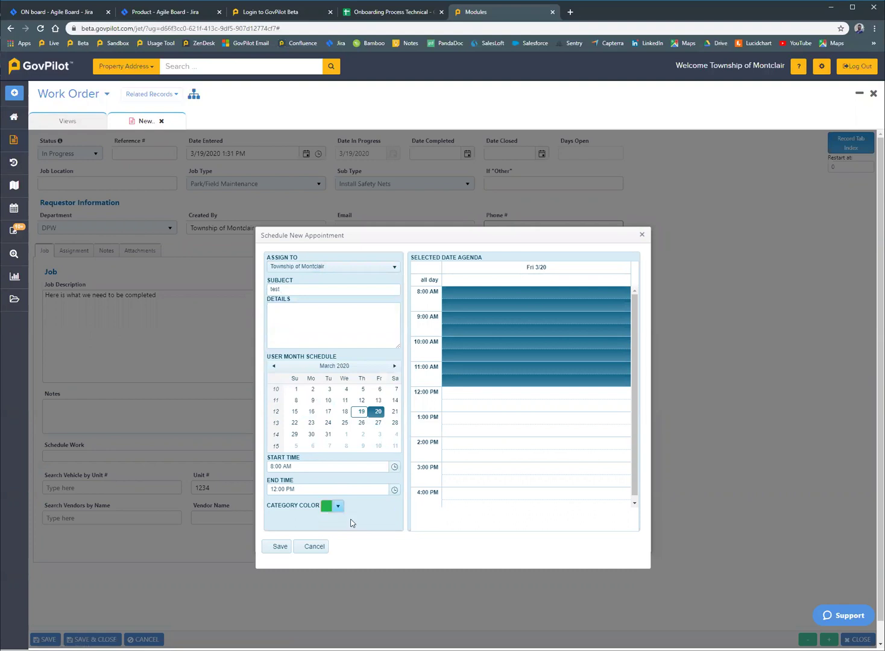
click(272, 550)
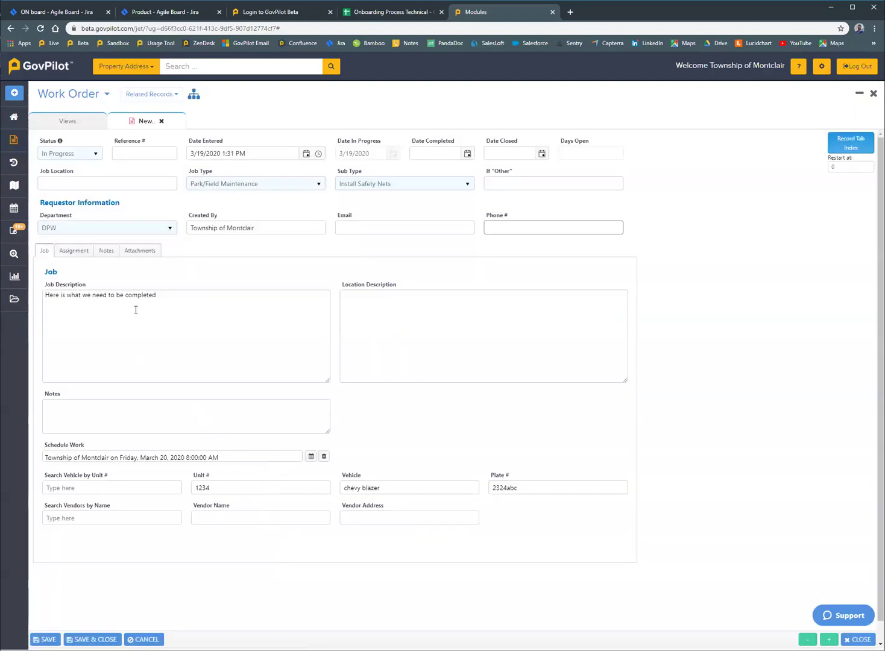
- Add an employee with their name and e-mail on the Assignment tab, then start a vehicle record
click(77, 250)
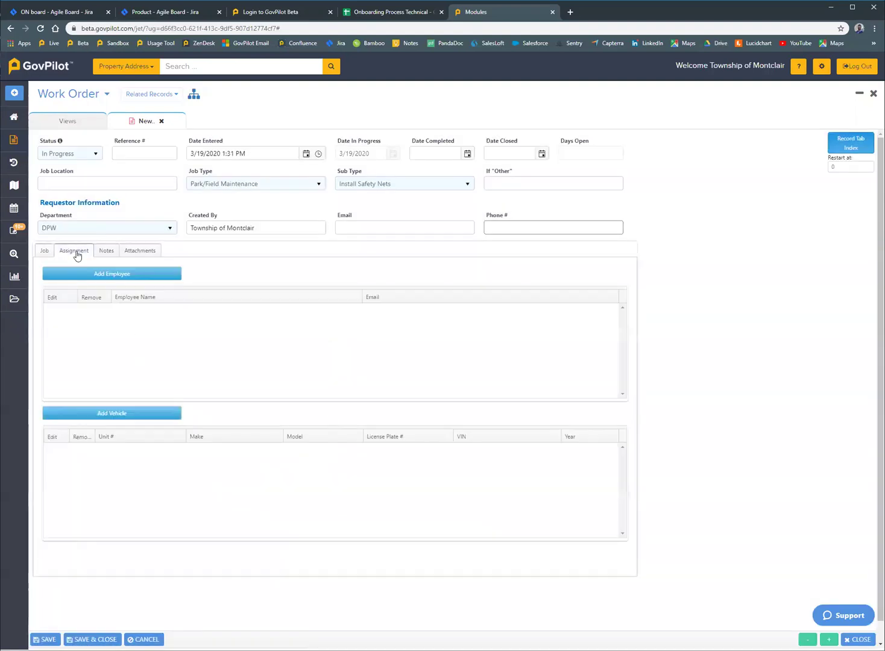
click(114, 275)
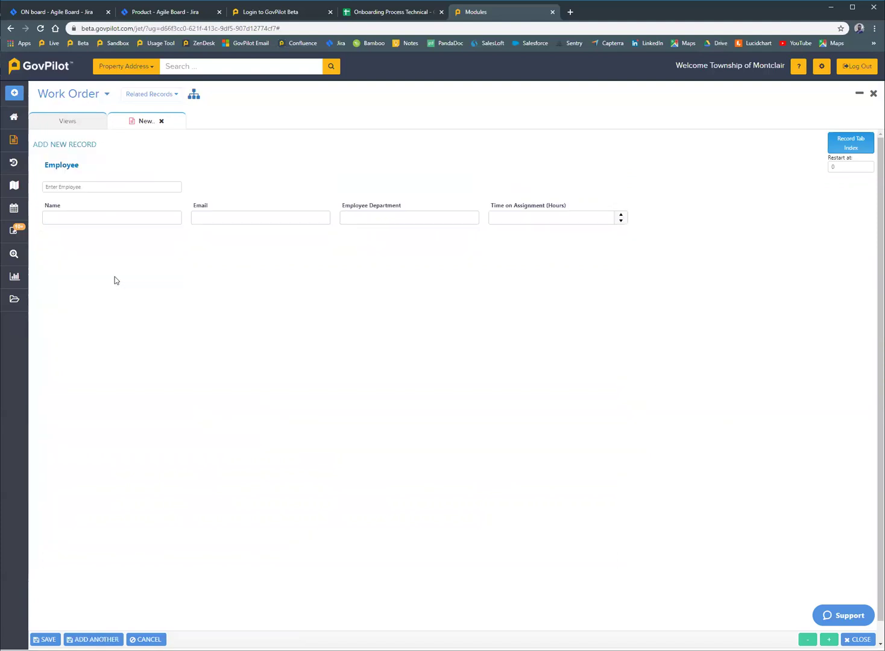
click(114, 220)
key(Tab)
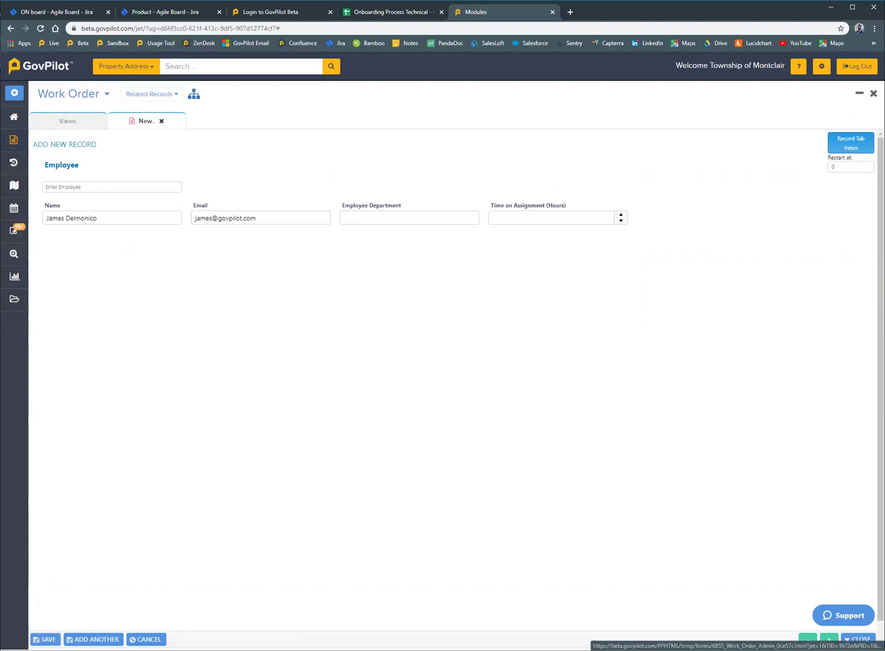
click(44, 639)
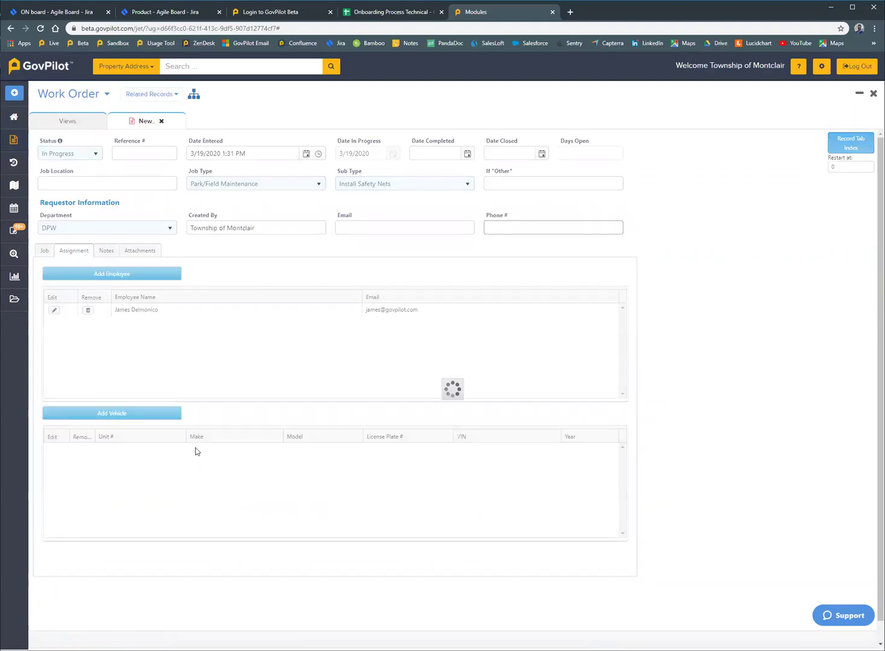
click(163, 418)
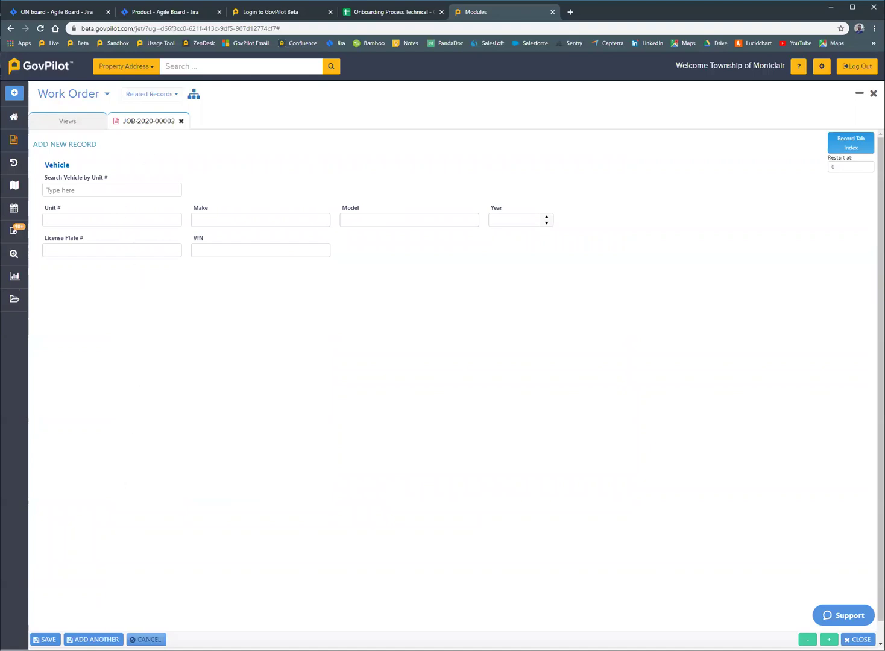
- Discard the vehicle form, save JOB-2020-00003 from the Job tab, and close it
click(144, 640)
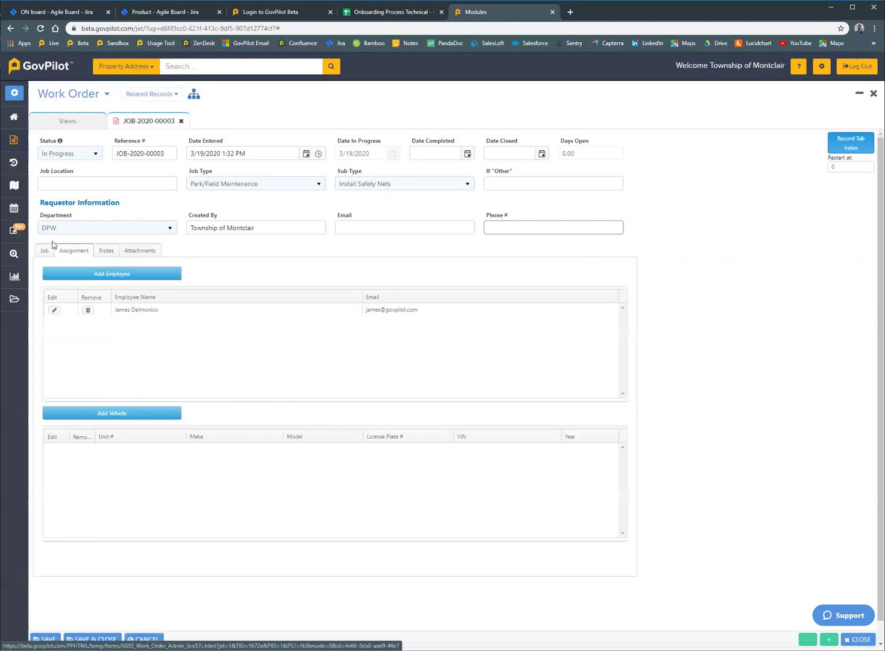
click(44, 250)
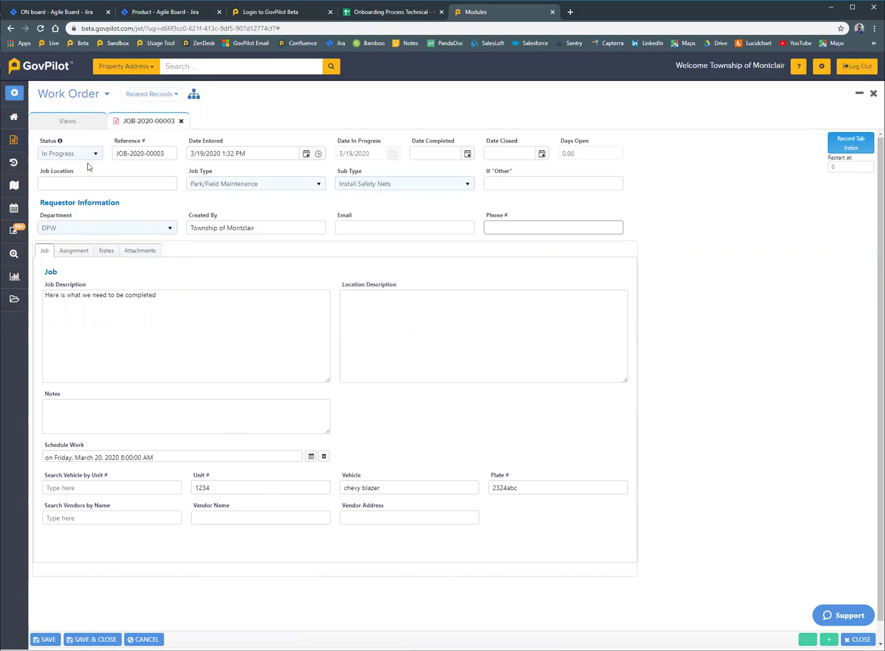
click(45, 639)
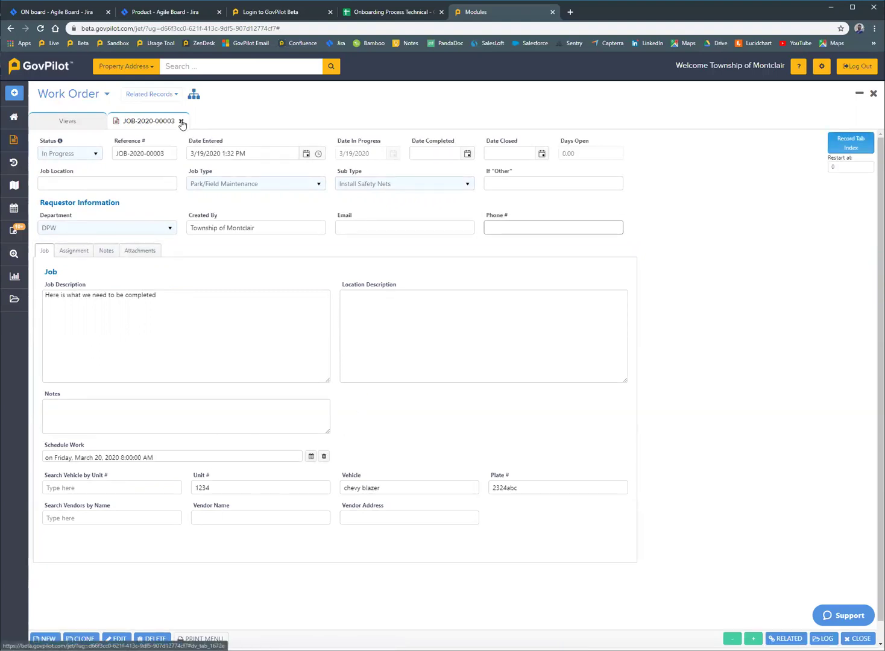
click(872, 93)
click(483, 407)
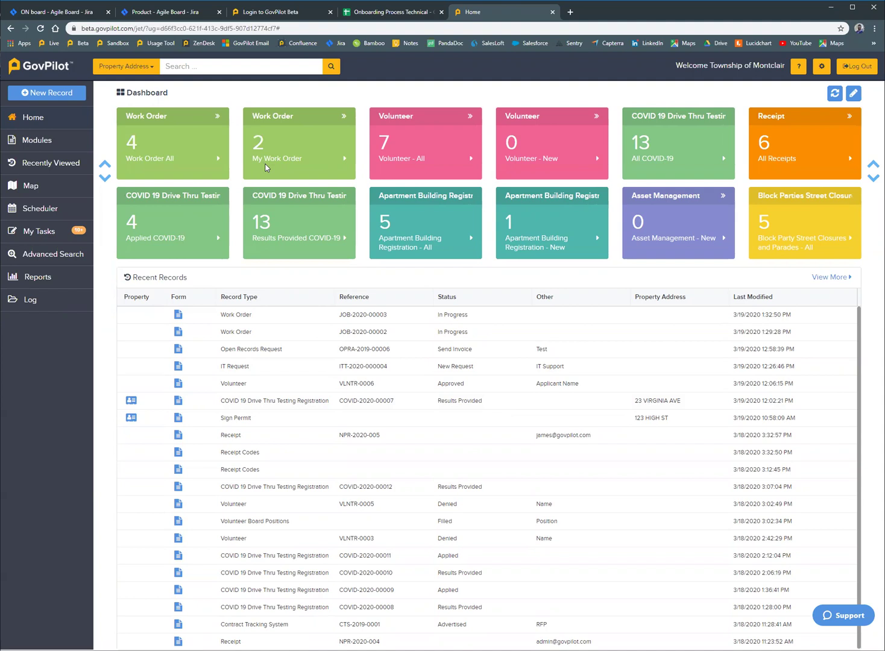
click(264, 162)
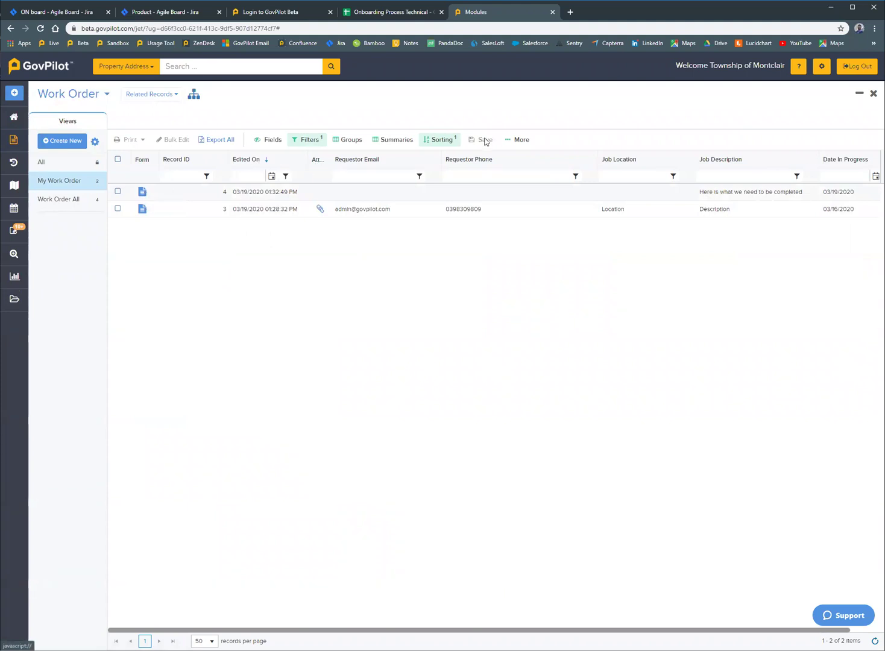
- Go to the Scheduler's March 20 day and open JOB-2020-00003 from the green 'test' event
click(872, 94)
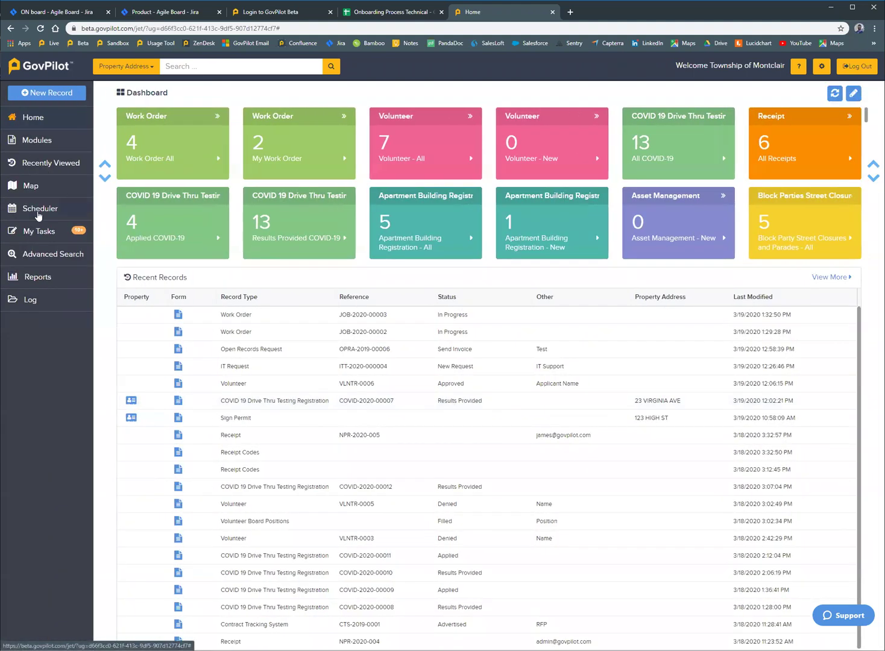
click(41, 210)
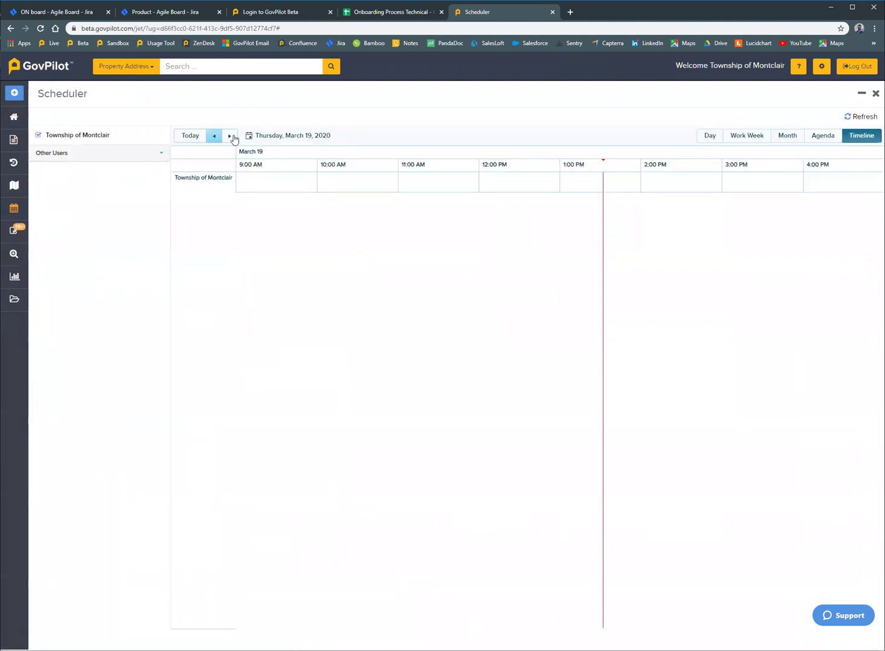
click(229, 136)
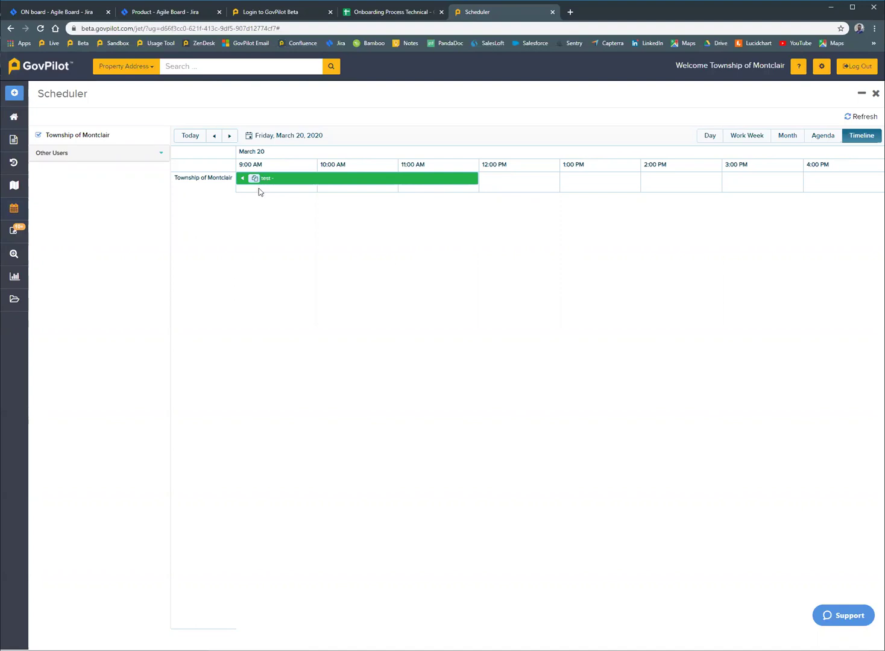
mouse_move(284, 179)
click(254, 179)
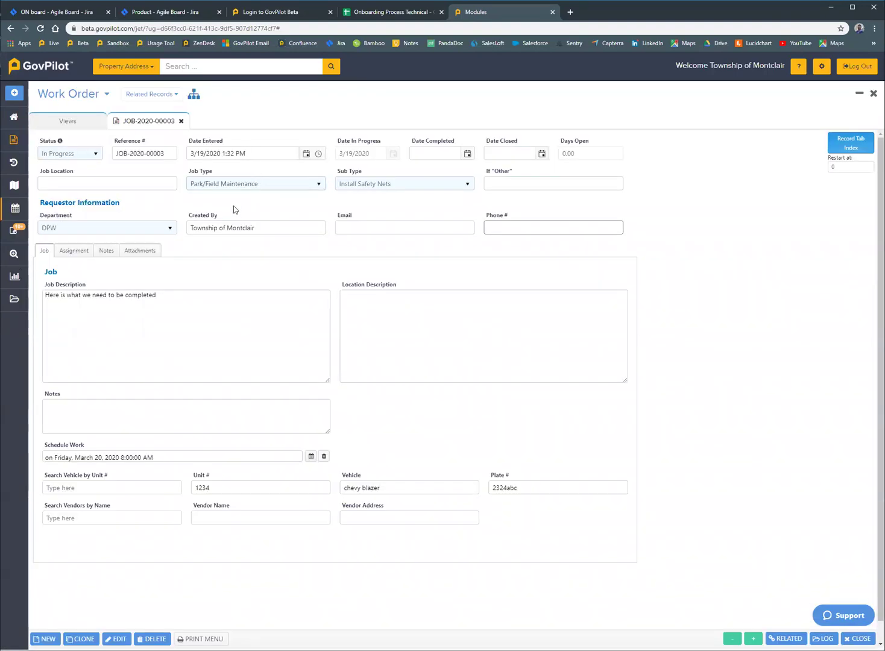
- Set the assigned employee's Time on Assignment to 2.00 hours and save
click(73, 250)
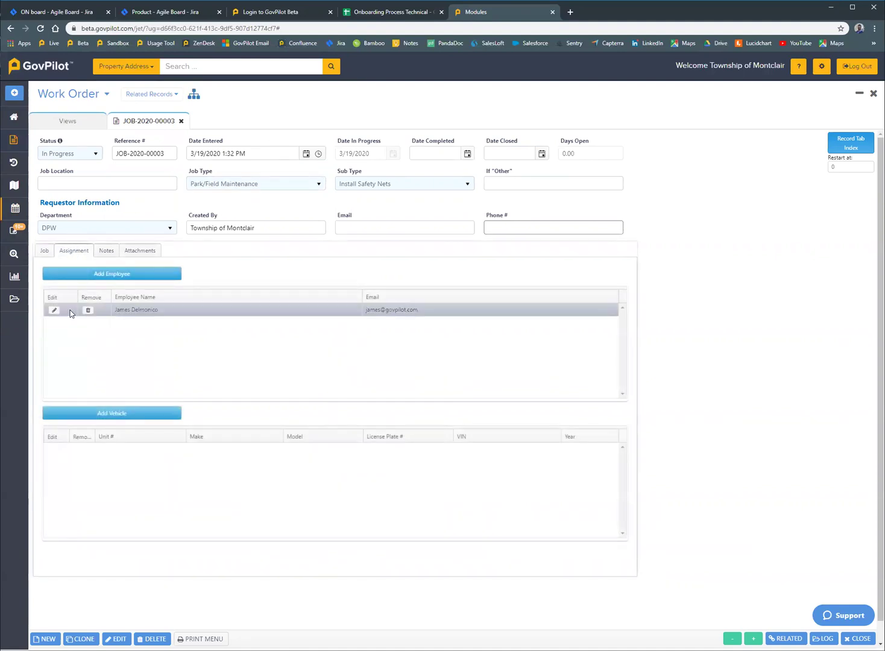
click(52, 309)
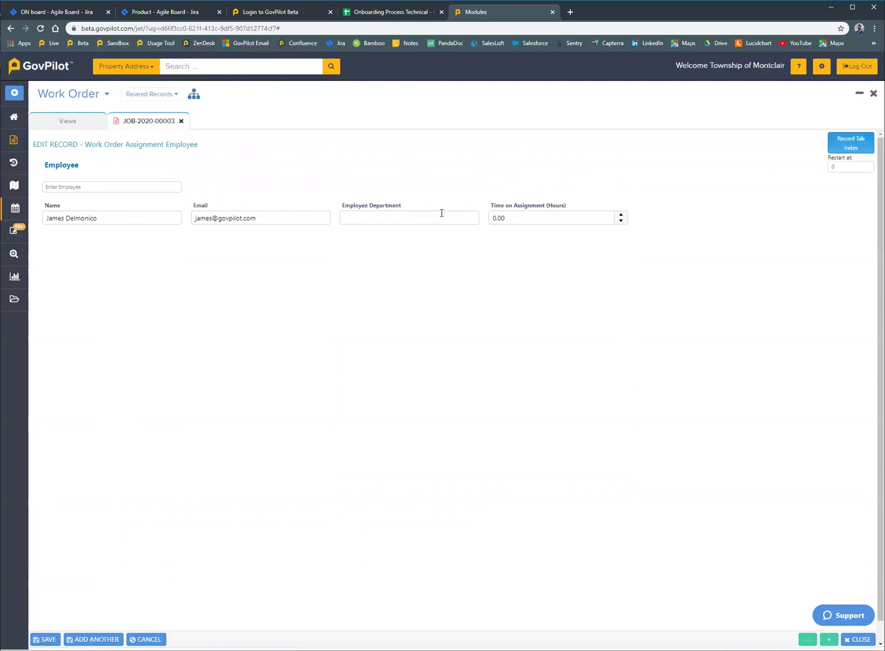
double_click(519, 220)
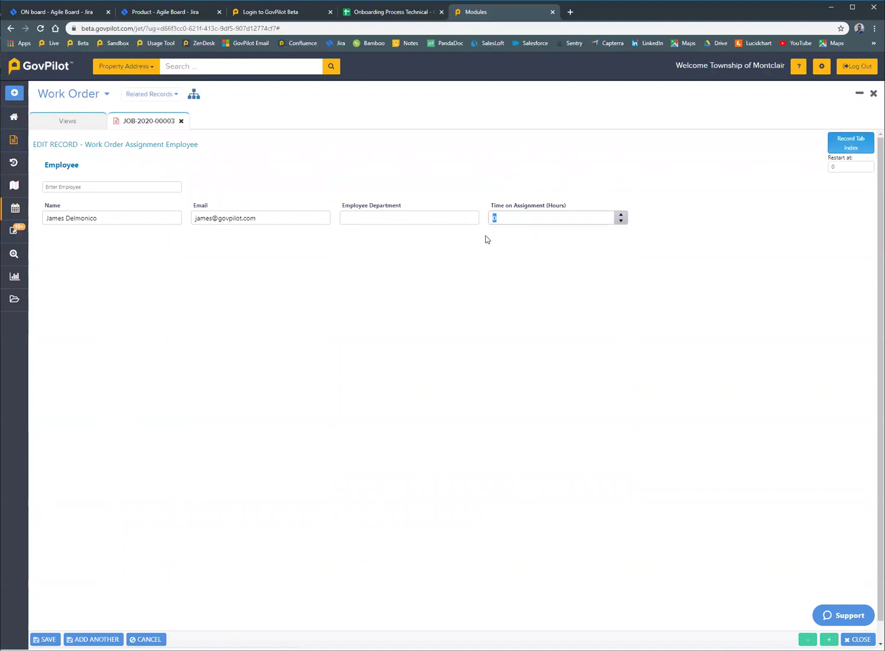
text(2)
click(47, 639)
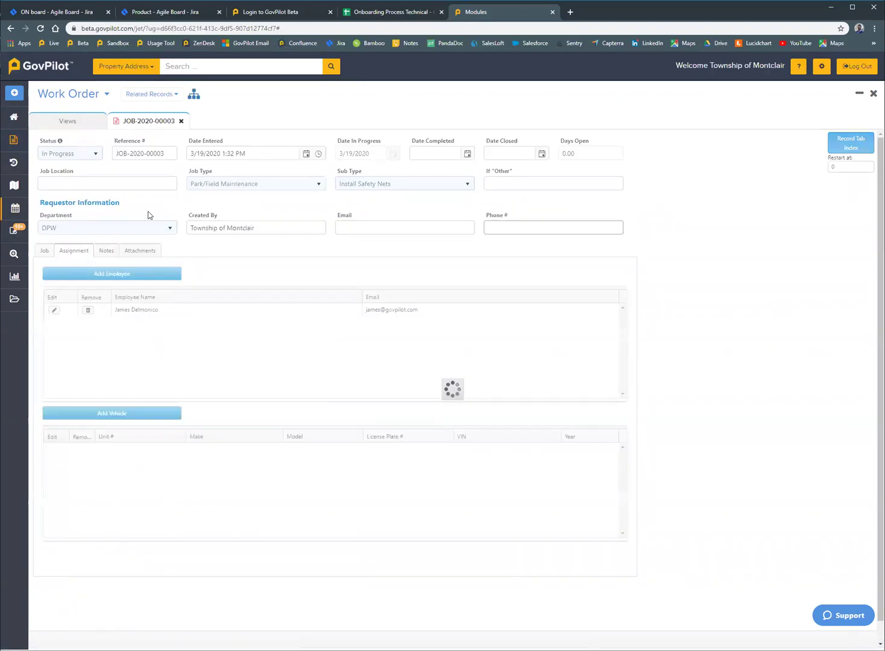
- Mark the work order Closed, save it, and tick ASSIGNMENT in the Print Menu
click(81, 156)
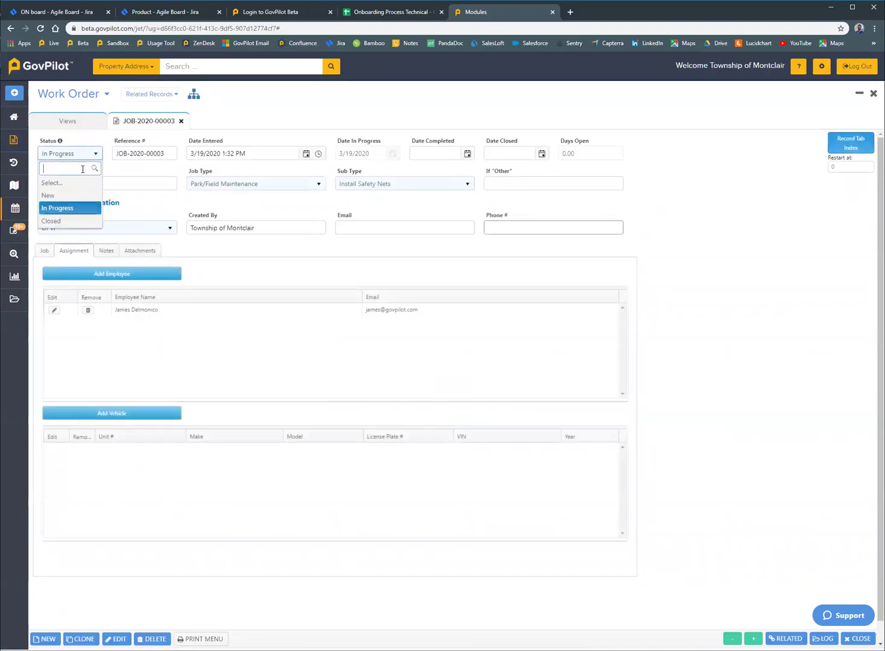
click(71, 223)
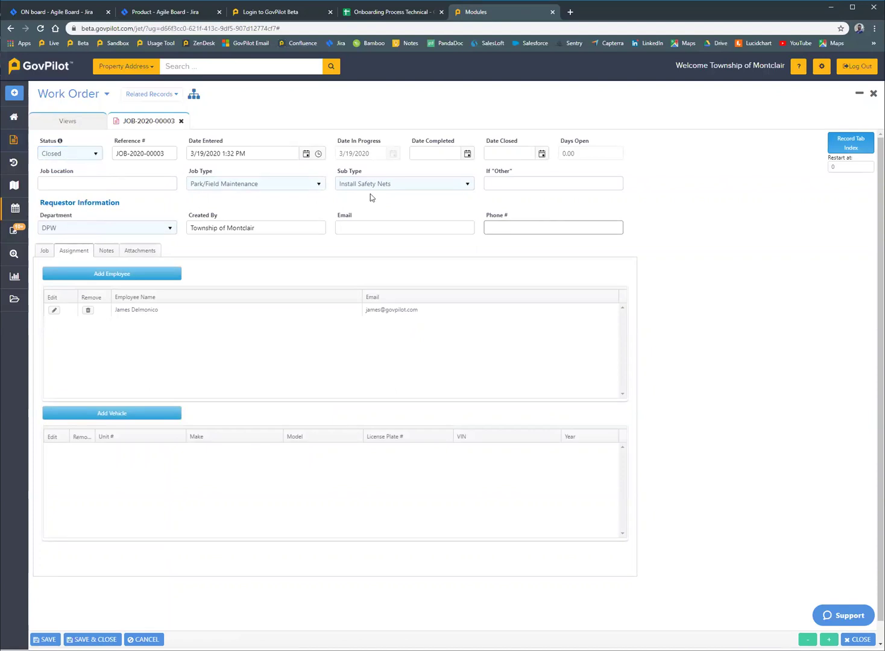
click(50, 250)
click(45, 639)
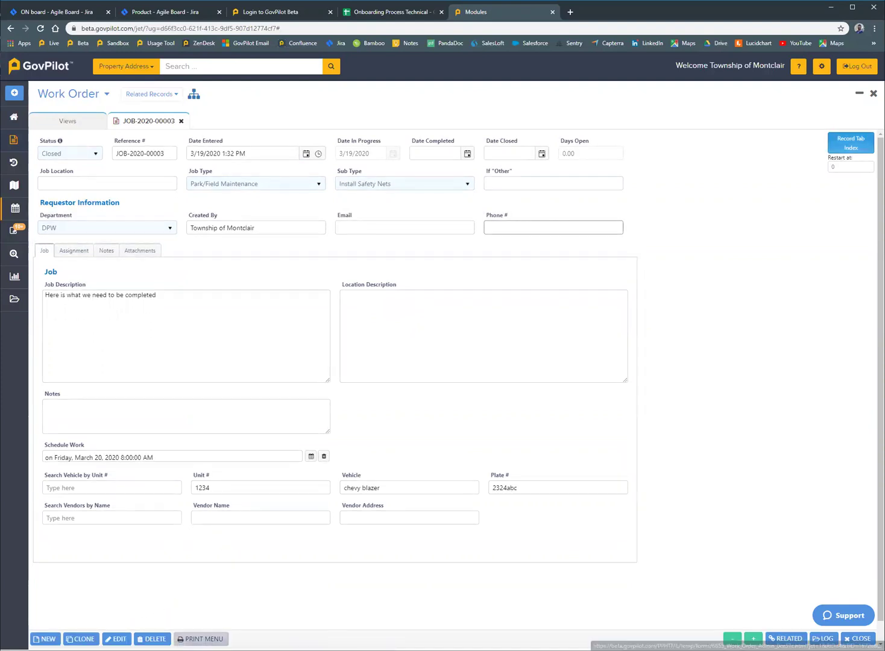
click(216, 639)
click(382, 307)
- Add SUMMARY, print the two-page Mail Merge PDF, review it and close the preview
click(386, 318)
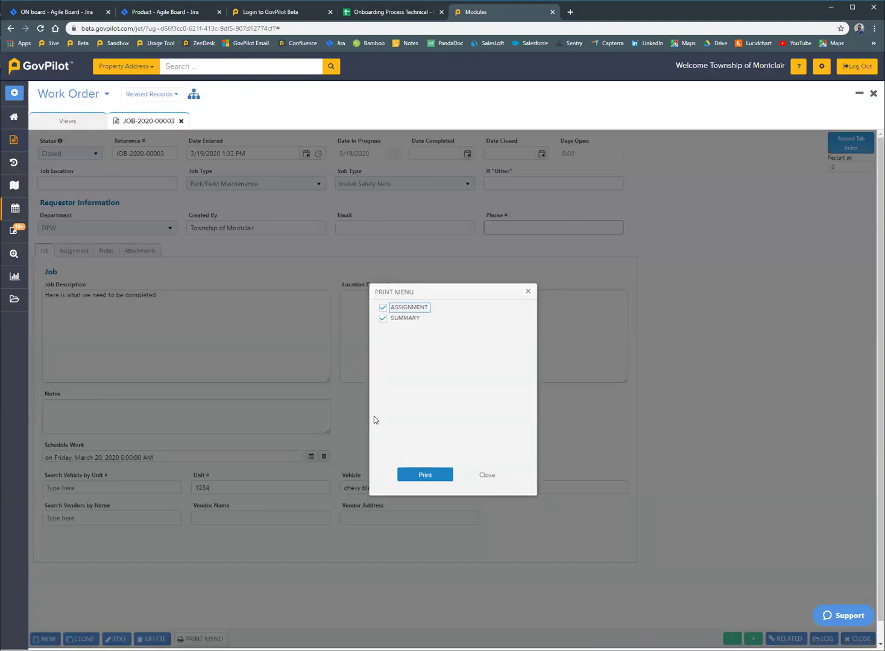
click(422, 474)
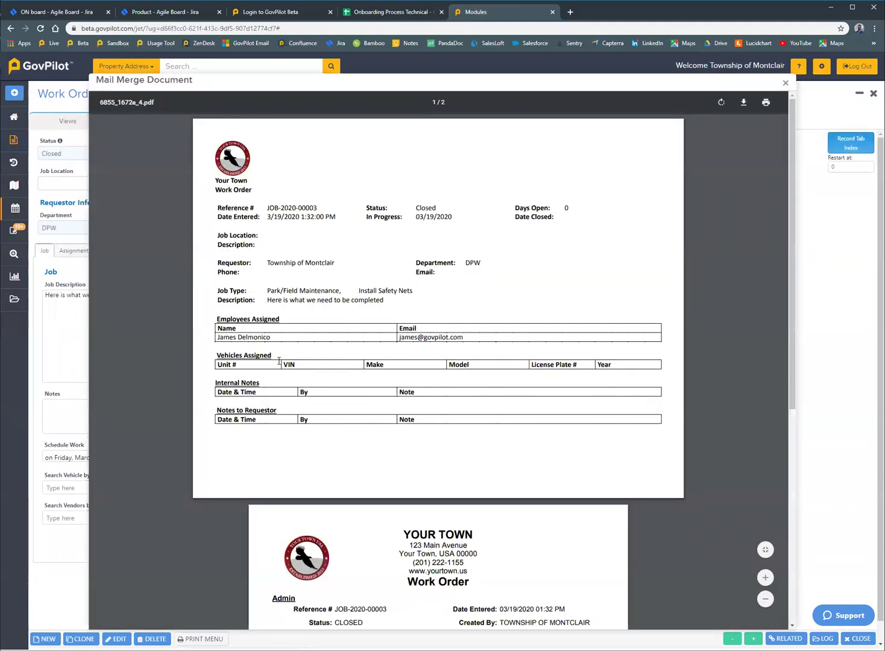
scroll(307, 428, down, 5)
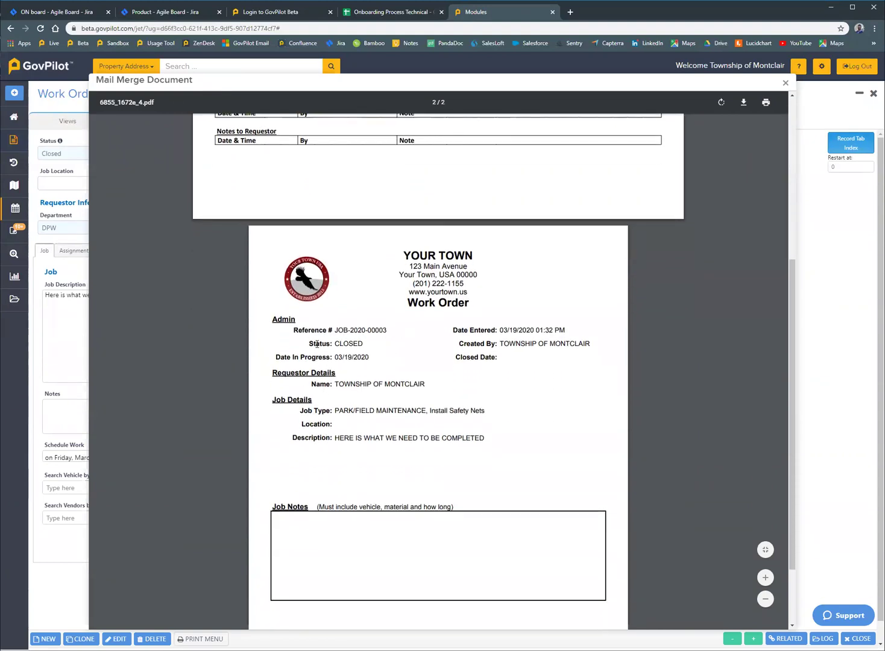
scroll(320, 343, down, 2)
scroll(441, 376, up, 3)
scroll(441, 376, up, 3)
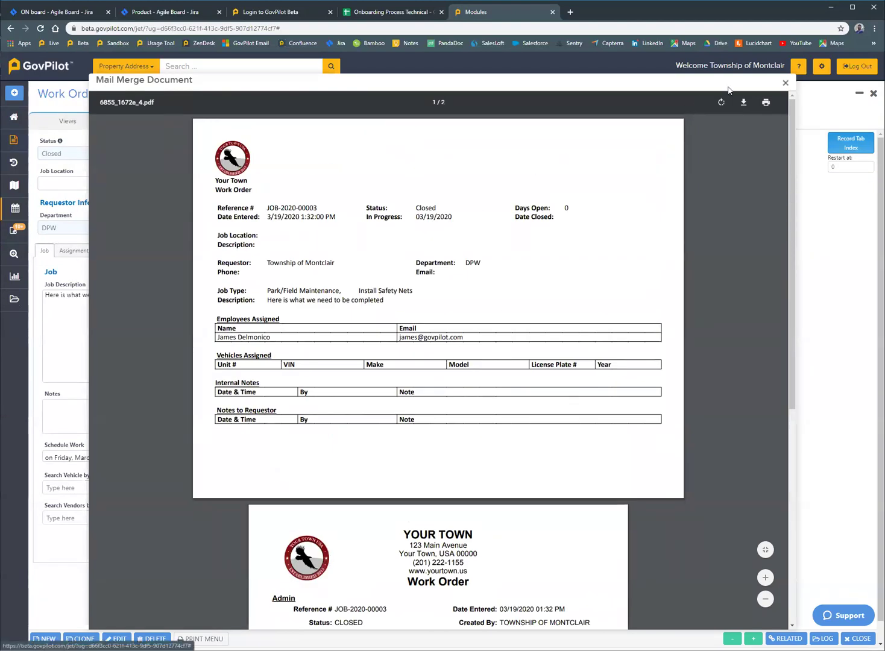
click(784, 82)
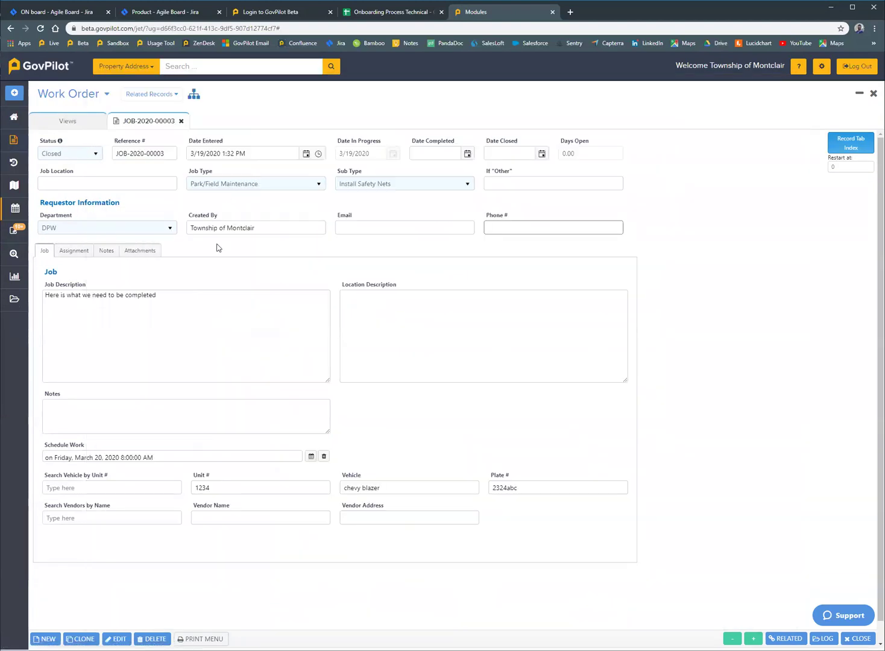